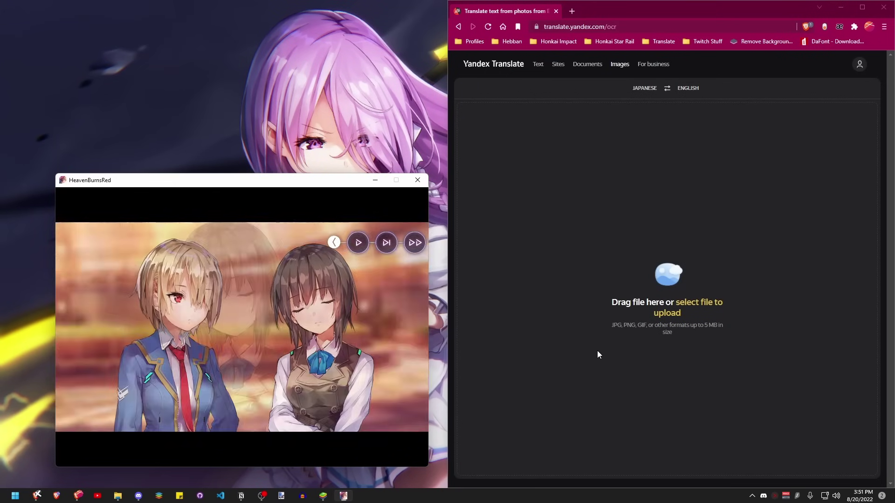
Step: Capture the HeavenBurnsRed window and paste the screenshot into Yandex Translate's Japanese-to-English image translator
{"action": "key", "text": "alt+Print"}
{"action": "left_click", "coordinate": [501, 333]}
{"action": "key", "text": "ctrl+v"}
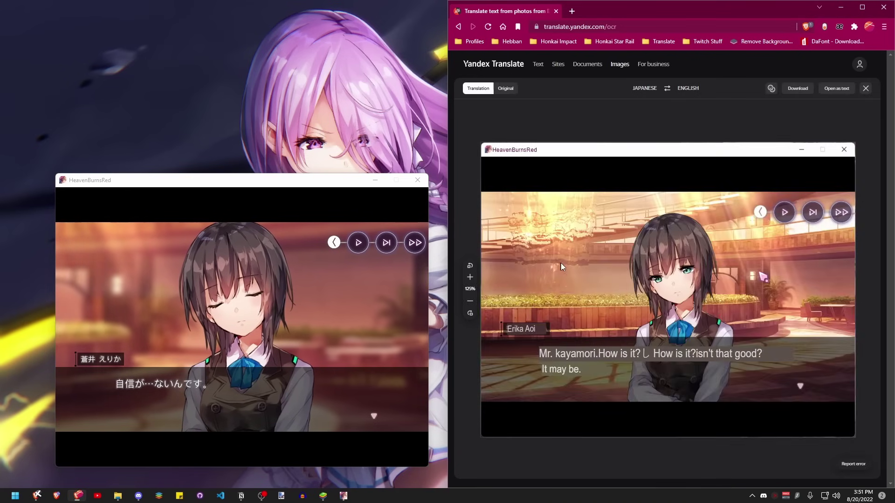
Step: Advance the game dialogue by one line, capture the game window and paste it into the image translator
{"action": "left_click", "coordinate": [301, 349]}
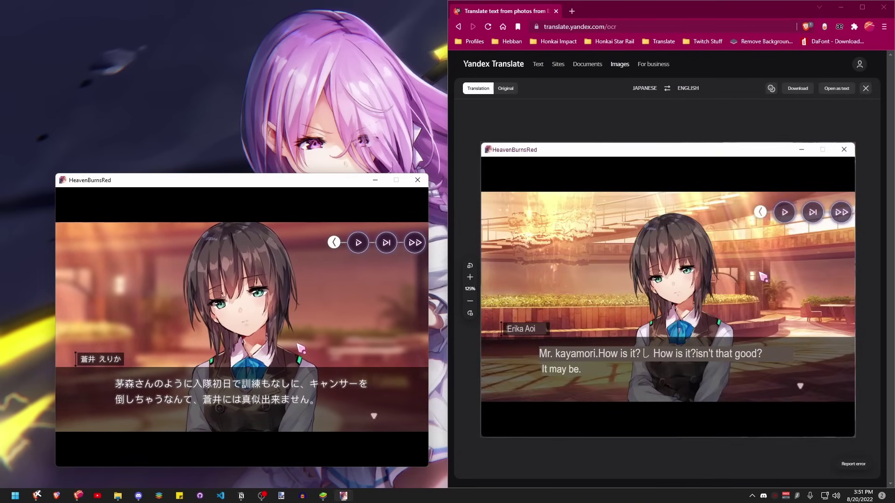
{"action": "key", "text": "alt+Print"}
{"action": "left_click", "coordinate": [649, 387]}
{"action": "key", "text": "ctrl+v"}
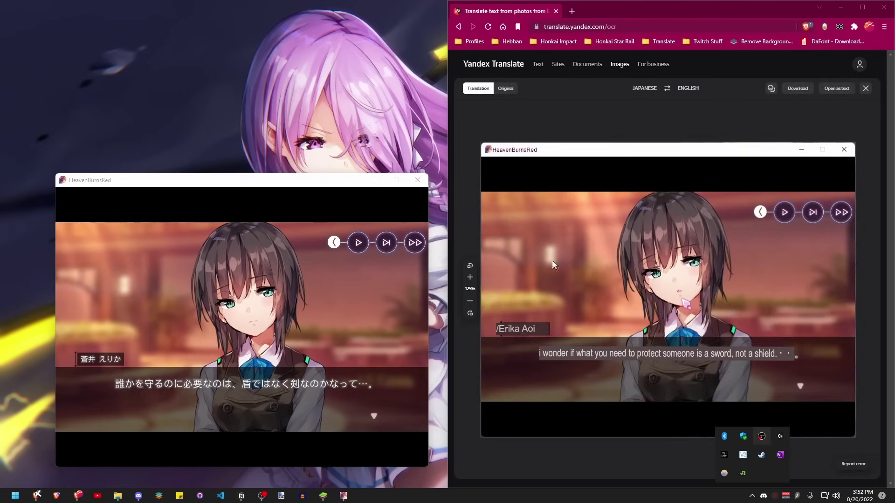
Step: Open the Logitech mouse software and inspect the G900's button assignments and macros
{"action": "left_click", "coordinate": [780, 436]}
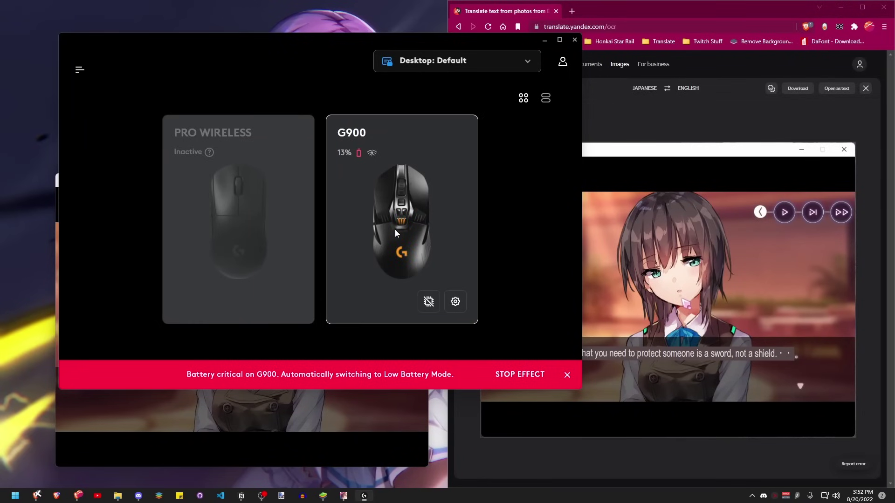
{"action": "left_click", "coordinate": [395, 230]}
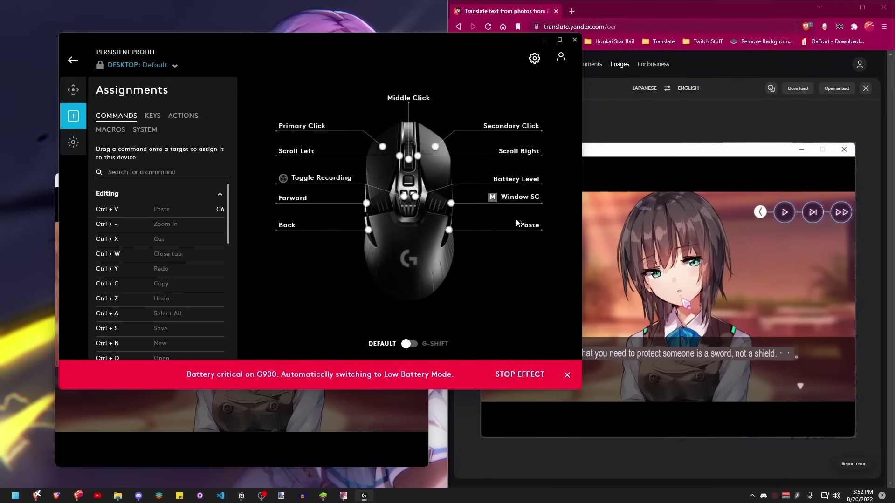
{"action": "mouse_move", "coordinate": [446, 209]}
{"action": "left_click", "coordinate": [110, 131]}
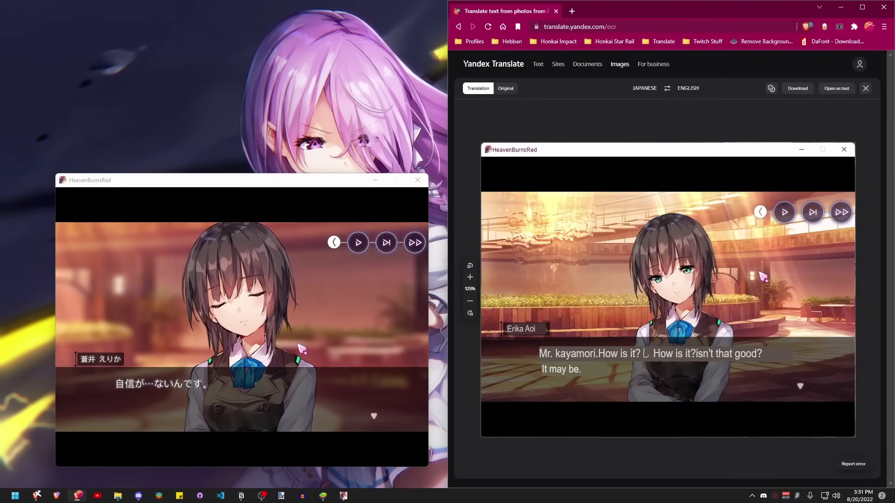
Step: Advance the game dialogue two lines, pasting a fresh window capture into Yandex Translate for each line
{"action": "left_click", "coordinate": [302, 349]}
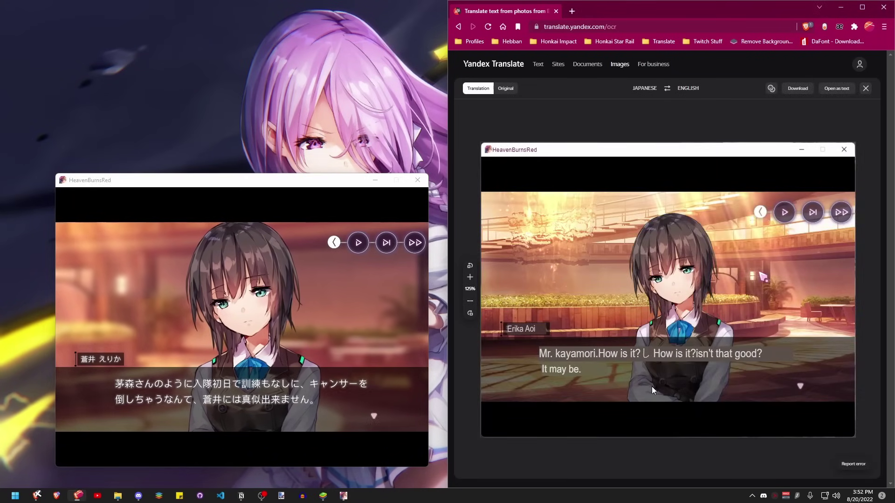
{"action": "key", "text": "ctrl+v"}
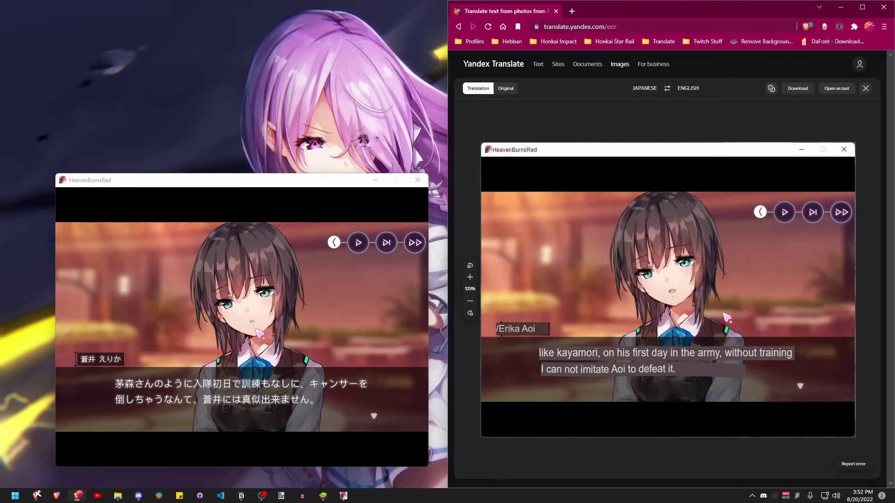
{"action": "left_click", "coordinate": [260, 335]}
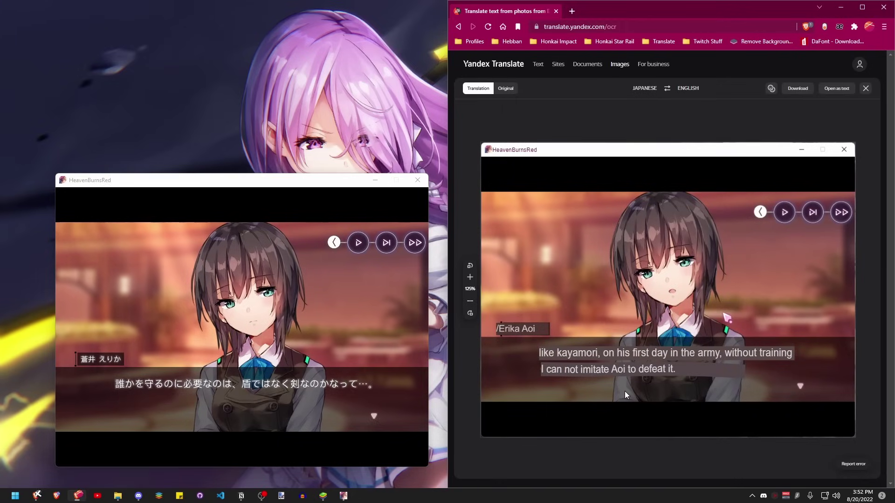
{"action": "key", "text": "ctrl+v"}
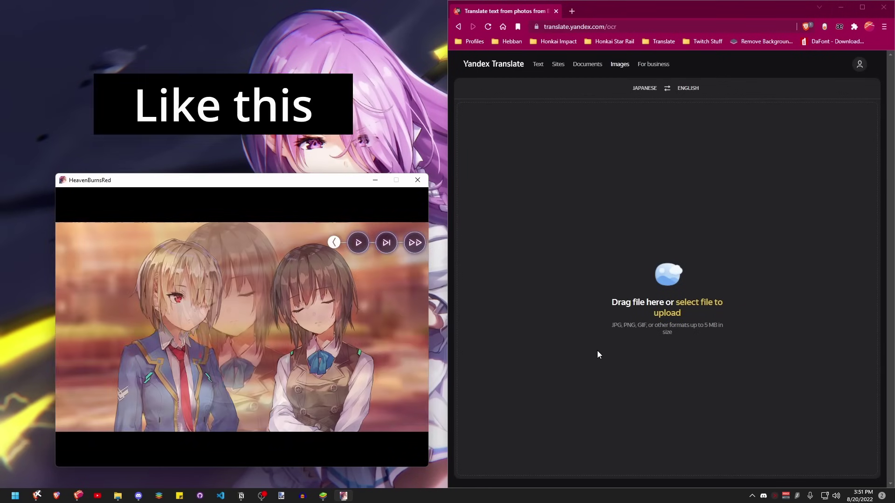
Step: Paste the copied game screenshot into the empty Yandex image translator
{"action": "left_click", "coordinate": [606, 354]}
{"action": "key", "text": "ctrl+v"}
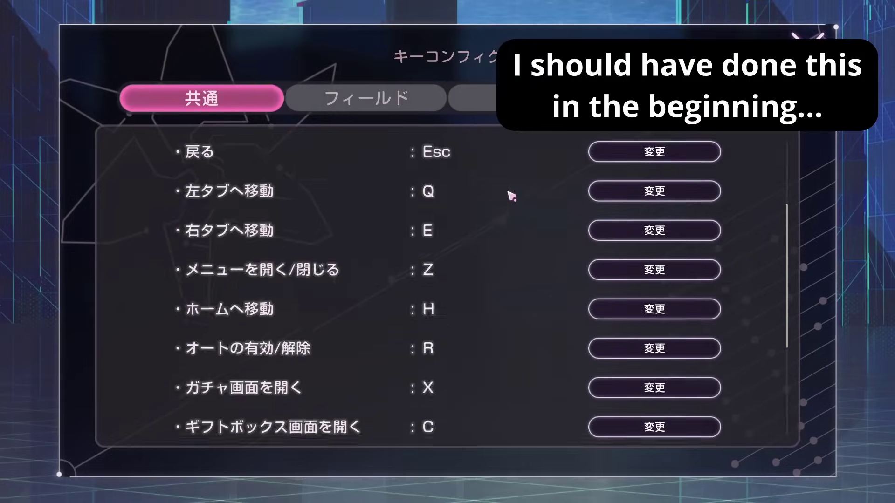
Step: Rebind the game's open mission screen shortcut (ミッション画面を開く) to B and confirm the change
{"action": "left_click", "coordinate": [655, 277]}
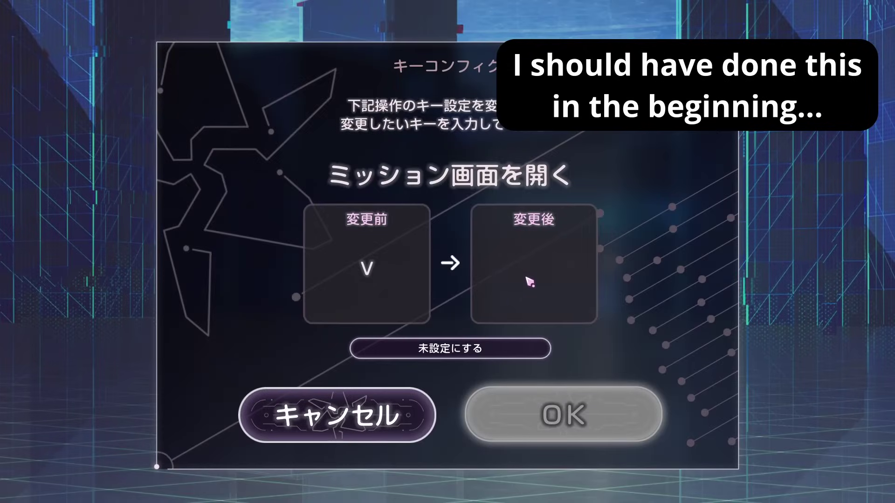
{"action": "key", "text": "b"}
{"action": "left_click", "coordinate": [579, 425]}
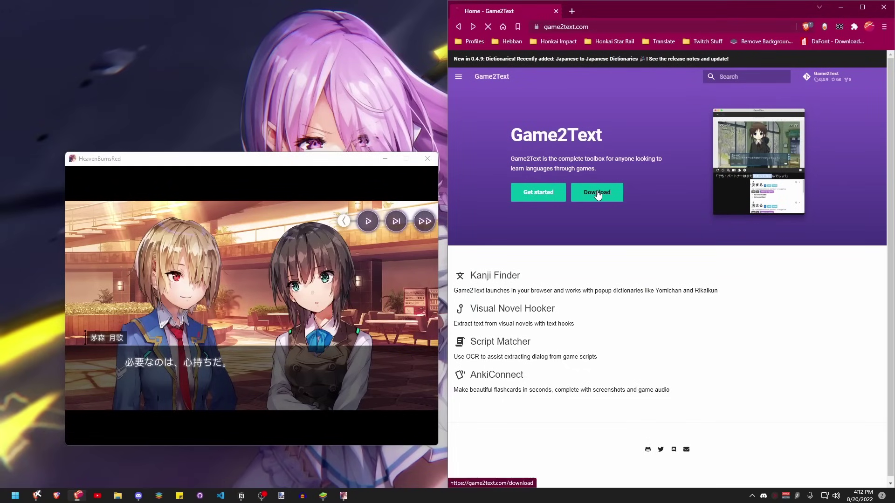
Step: Download the Windows build game2text 0.4.9.9i.zip from the Game2Text site's Google Drive folder, accepting the virus-scan warning
{"action": "left_click", "coordinate": [596, 193]}
{"action": "left_click", "coordinate": [505, 202]}
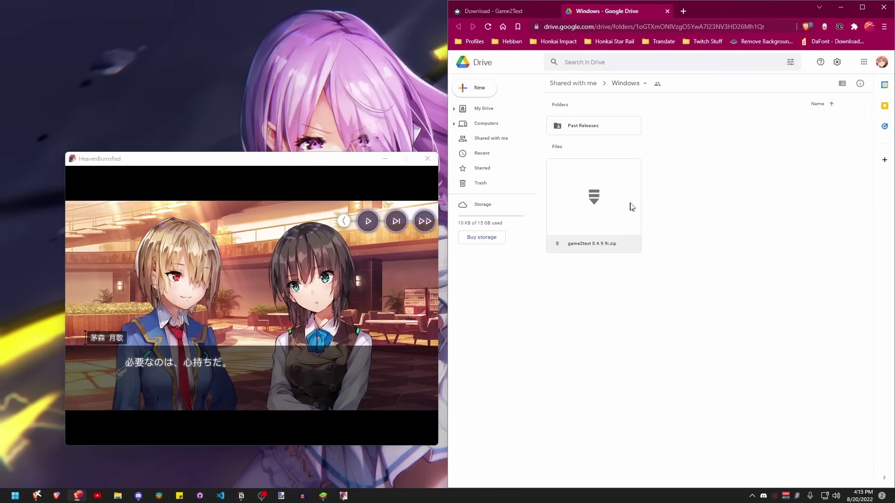
{"action": "right_click", "coordinate": [613, 200]}
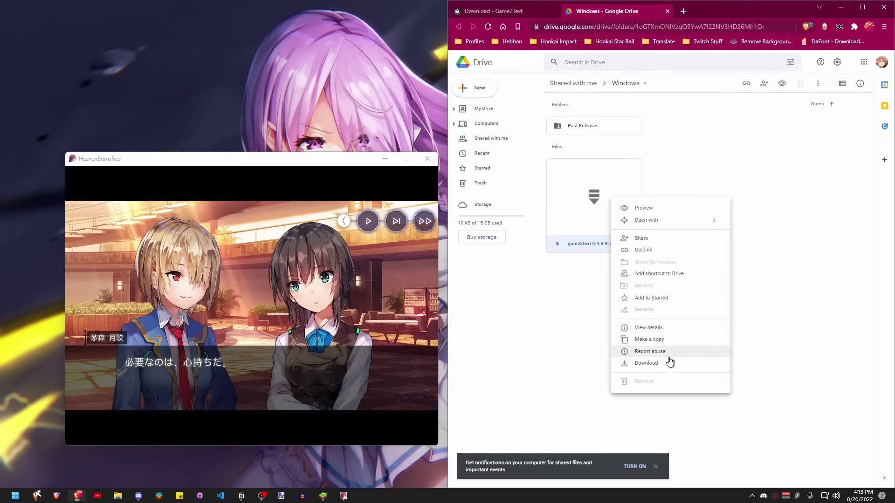
{"action": "left_click", "coordinate": [668, 362]}
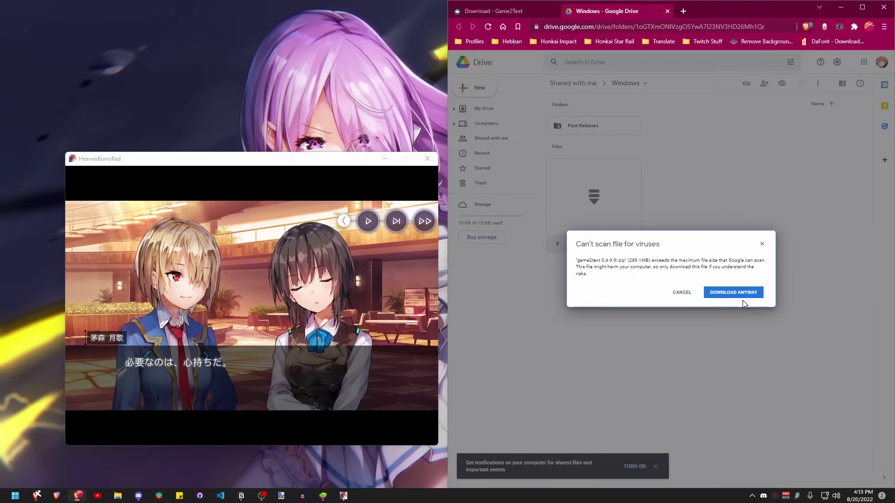
{"action": "left_click", "coordinate": [746, 293]}
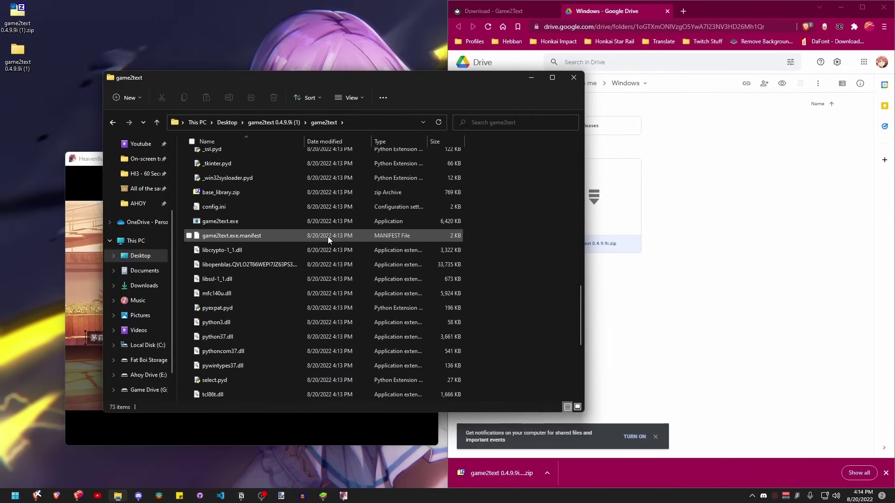
Step: Launch game2text.exe from the extracted folder, allow it past Windows SmartScreen and put the folder window away
{"action": "scroll", "coordinate": [329, 236], "scroll_direction": "up", "scroll_amount": 2}
{"action": "double_click", "coordinate": [249, 299]}
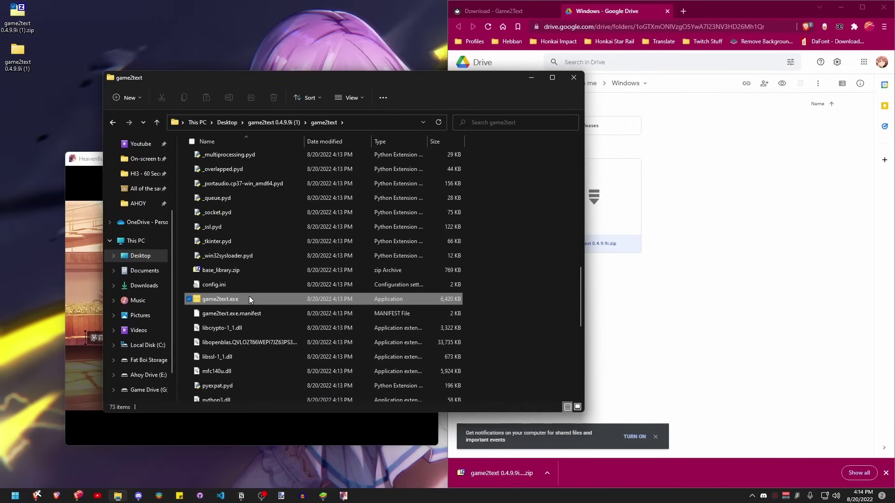
{"action": "left_click", "coordinate": [346, 180]}
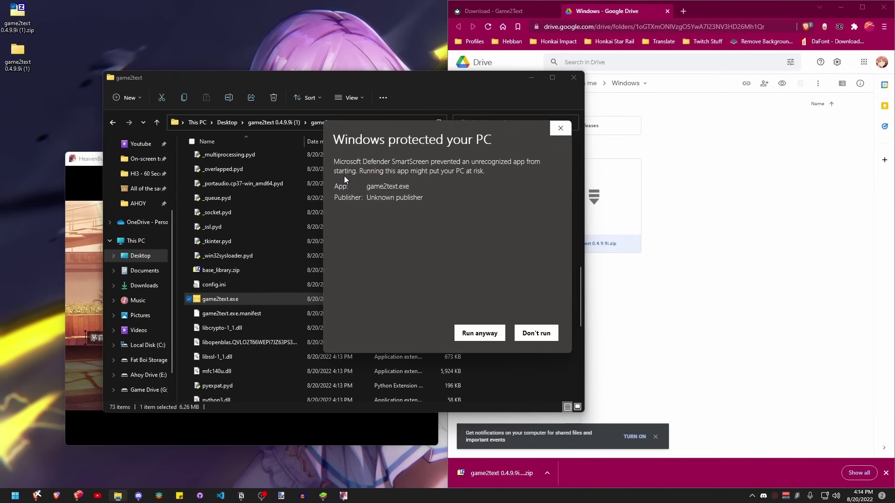
{"action": "left_click", "coordinate": [474, 333]}
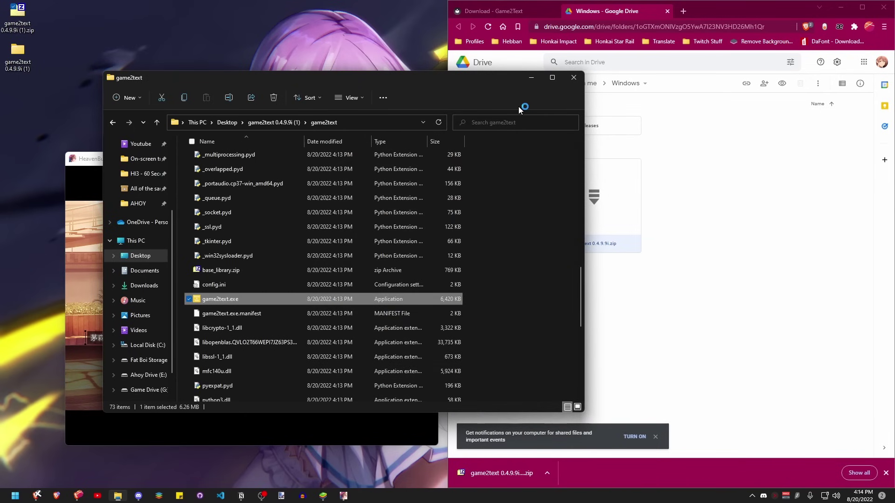
{"action": "left_click", "coordinate": [561, 73]}
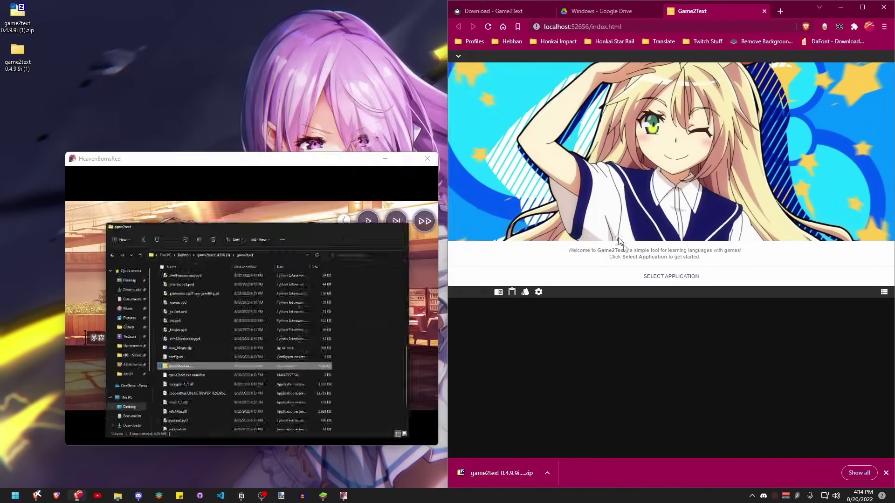
Step: Select the HeavenBurnsRed window as the application shared with Game2Text
{"action": "left_click", "coordinate": [680, 278]}
{"action": "left_click", "coordinate": [675, 75]}
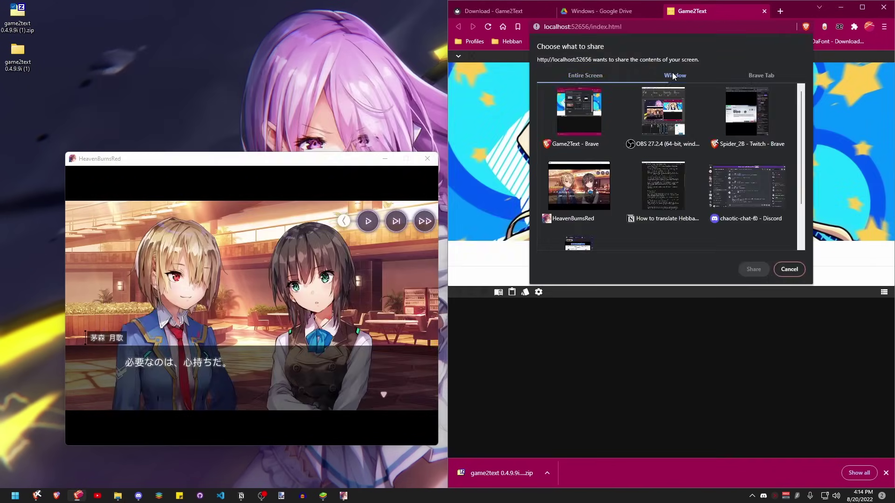
{"action": "left_click", "coordinate": [579, 189]}
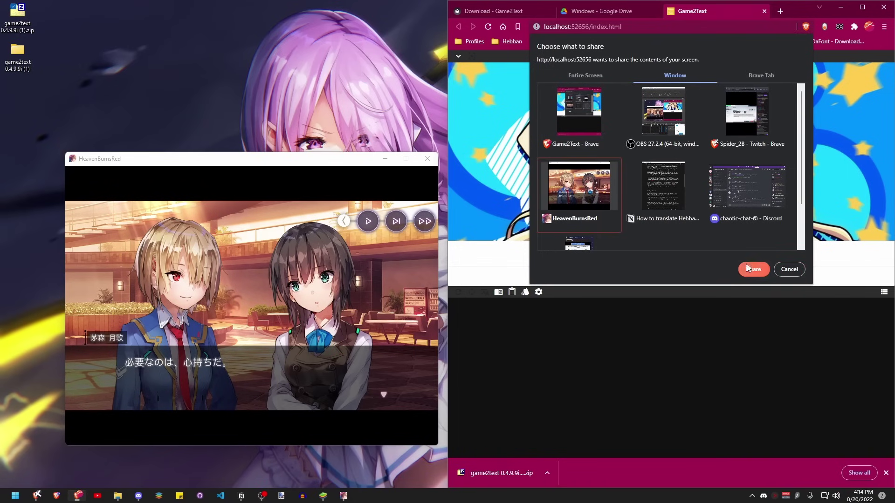
{"action": "left_click", "coordinate": [754, 269]}
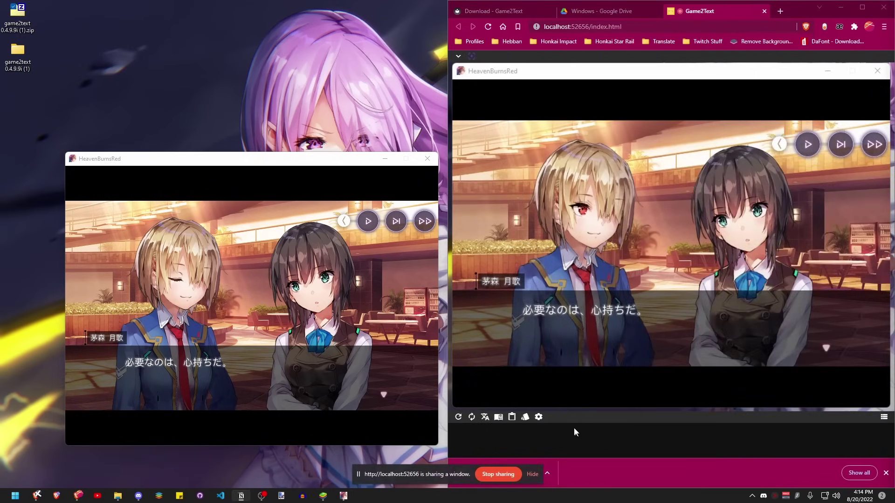
Step: Set Game2Text's OCR engine to OCR Space NA in its settings
{"action": "left_click", "coordinate": [543, 418]}
{"action": "left_click", "coordinate": [542, 418]}
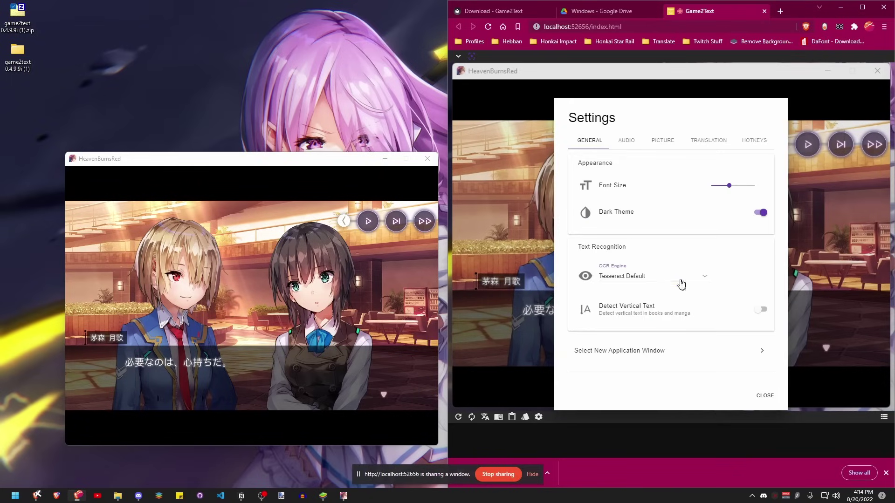
{"action": "left_click", "coordinate": [678, 282]}
{"action": "left_click", "coordinate": [638, 349]}
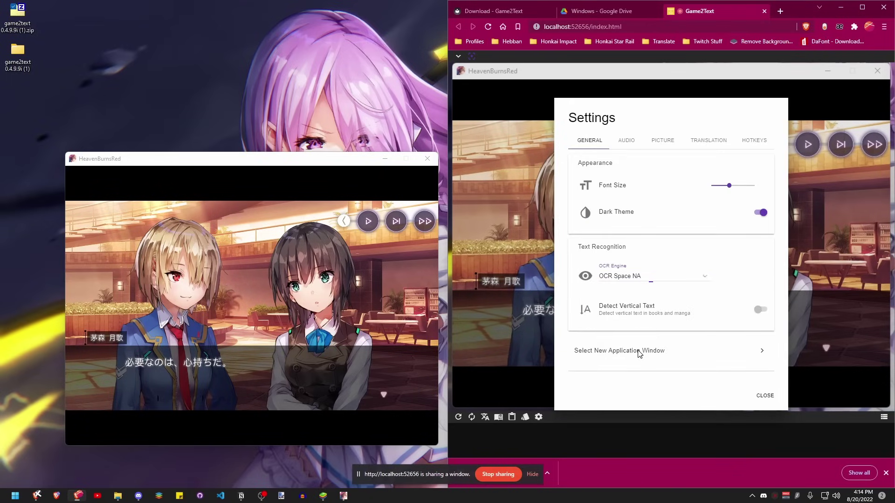
Step: Set the translation service to DeepL Translate and close the settings
{"action": "left_click", "coordinate": [709, 141]}
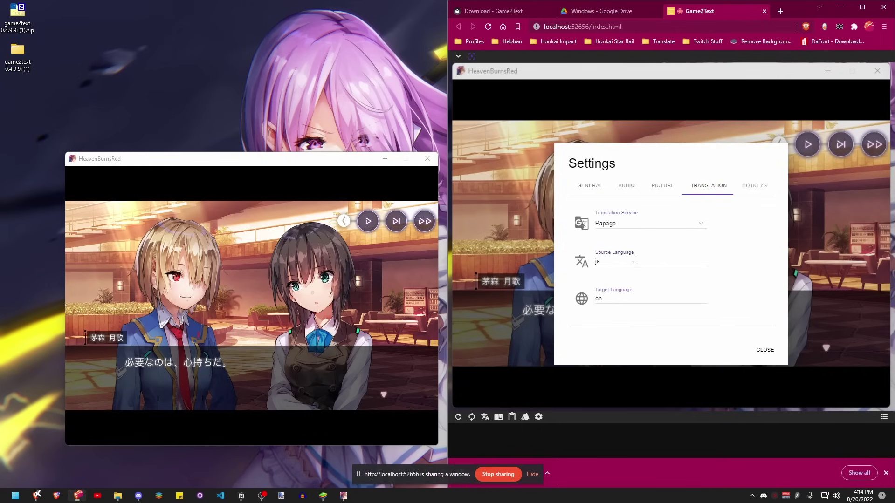
{"action": "left_click", "coordinate": [626, 227]}
{"action": "left_click", "coordinate": [635, 259]}
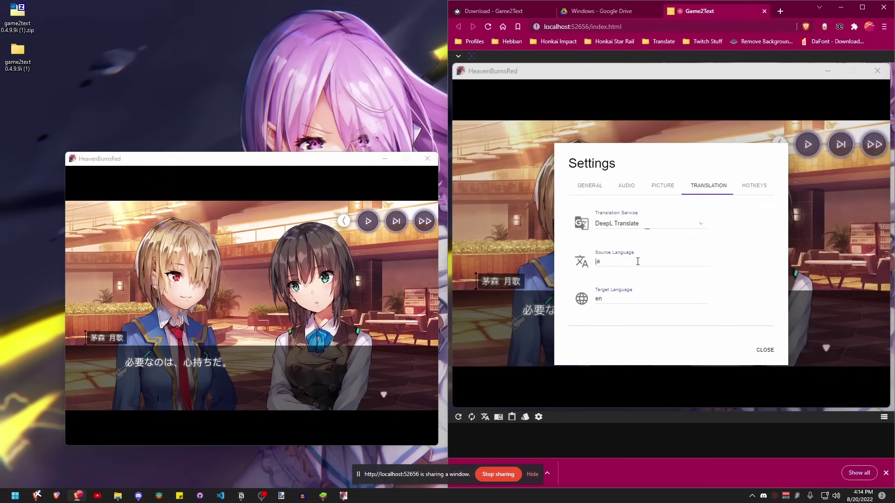
{"action": "left_click", "coordinate": [762, 351]}
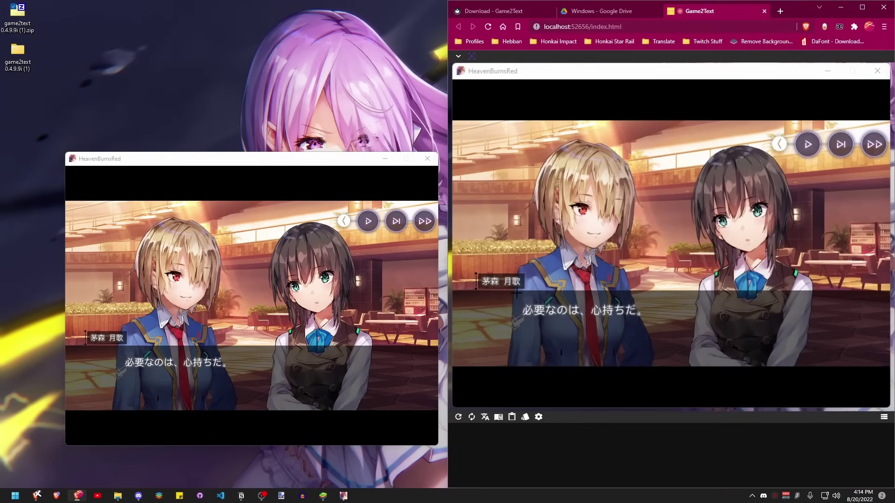
Step: Mark the dialogue line 必要なのは、心持ちだ。 as the text region and turn on translation and Auto Mode
{"action": "left_click_drag", "start_coordinate": [513, 291], "coordinate": [659, 330]}
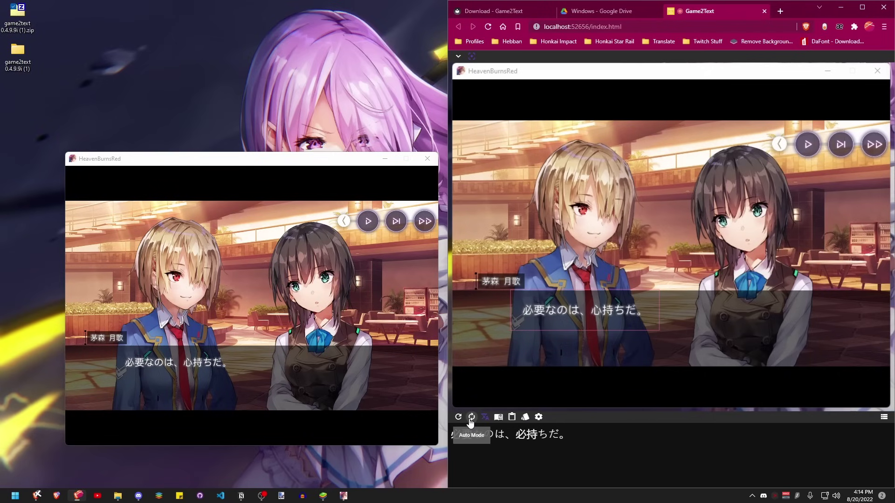
{"action": "left_click", "coordinate": [472, 417]}
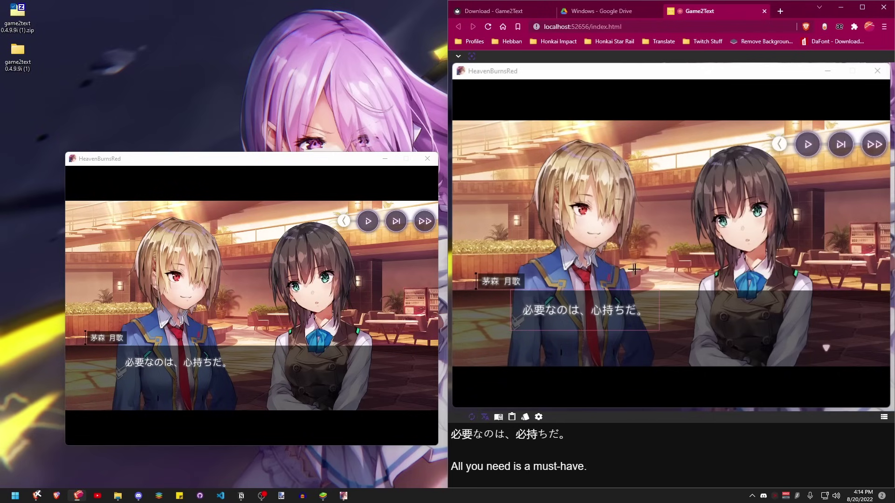
Step: Advance the game dialogue and redraw the text region across the full two-line dialogue area
{"action": "left_click", "coordinate": [396, 292]}
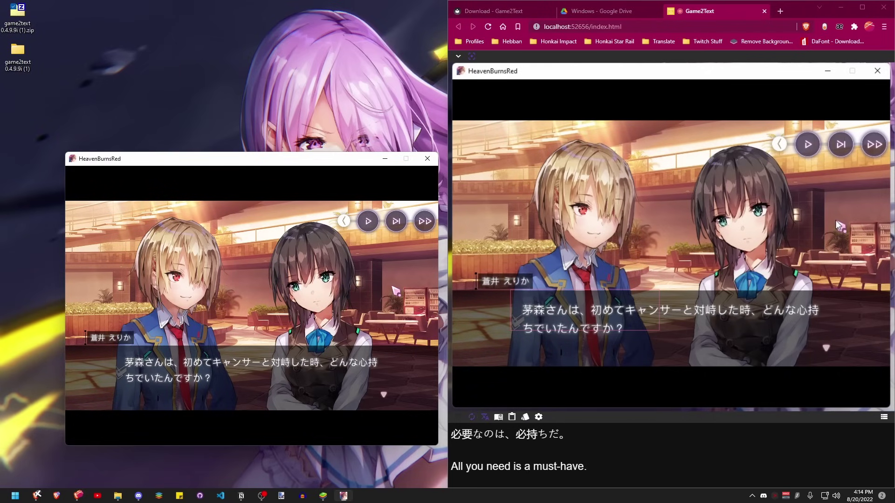
{"action": "left_click_drag", "start_coordinate": [513, 300], "coordinate": [828, 369]}
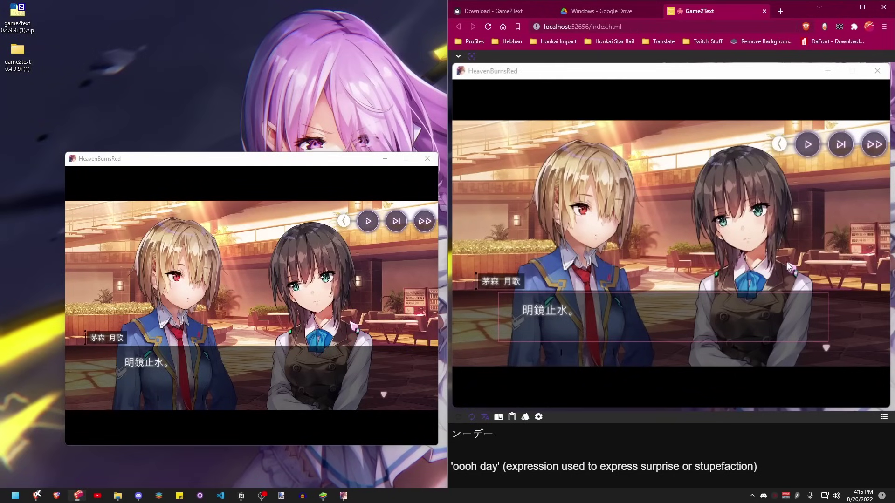
Step: Redraw the text region tightly around the line 明鏡止水。, switch to the game and advance to the next line
{"action": "left_click_drag", "start_coordinate": [515, 300], "coordinate": [586, 323]}
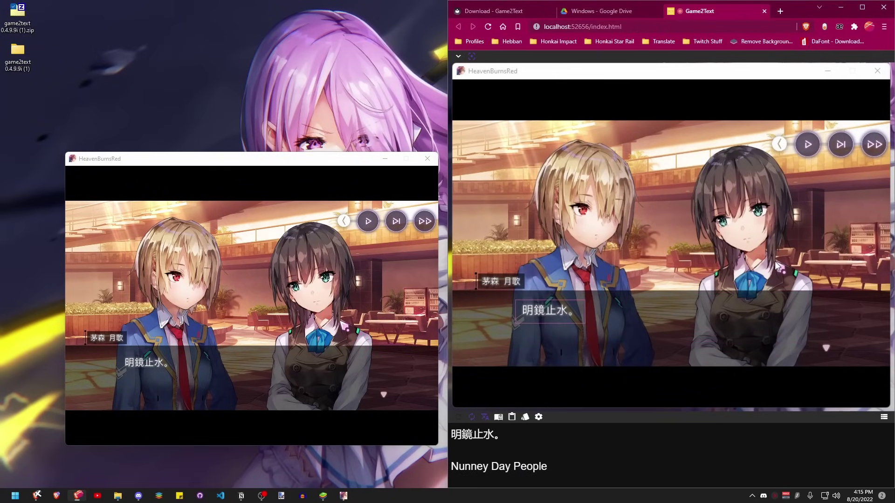
{"action": "key", "text": "alt+Tab"}
{"action": "key", "text": "Return"}
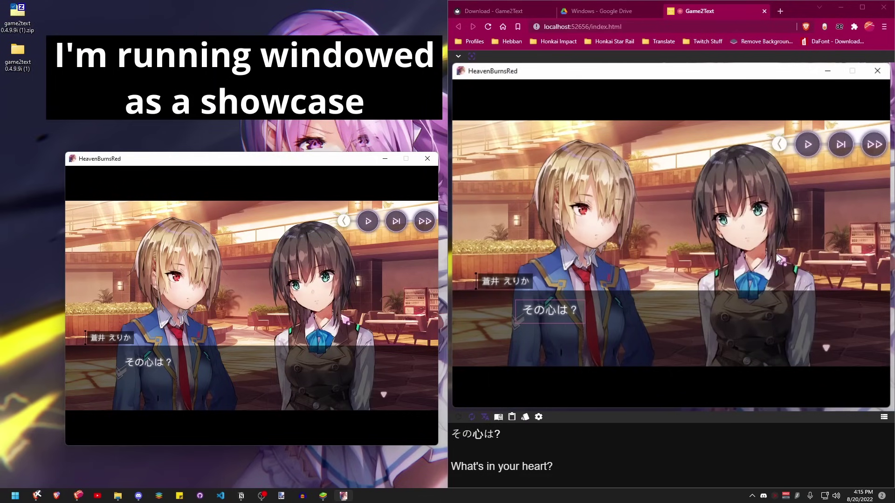
Step: Advance the game dialogue and redraw the text region around the line もうわけわかんなかったってこと。
{"action": "key", "text": "Return"}
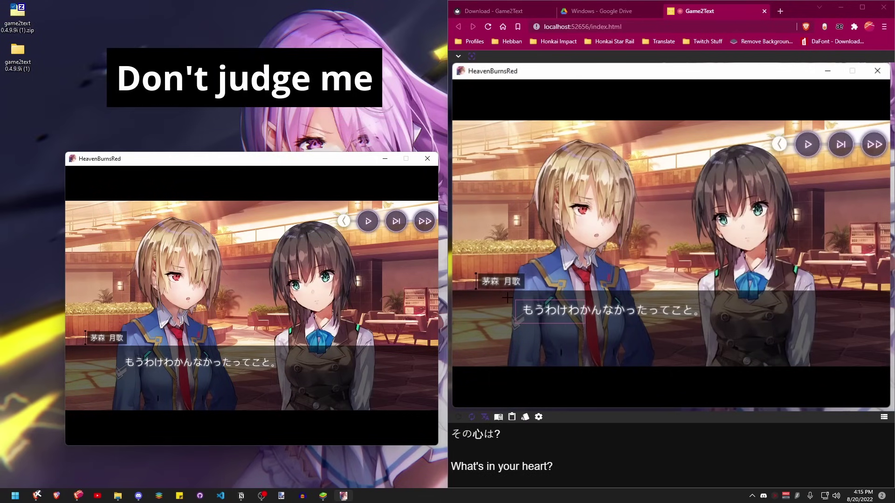
{"action": "left_click", "coordinate": [670, 322]}
{"action": "left_click_drag", "start_coordinate": [669, 323], "coordinate": [822, 336]}
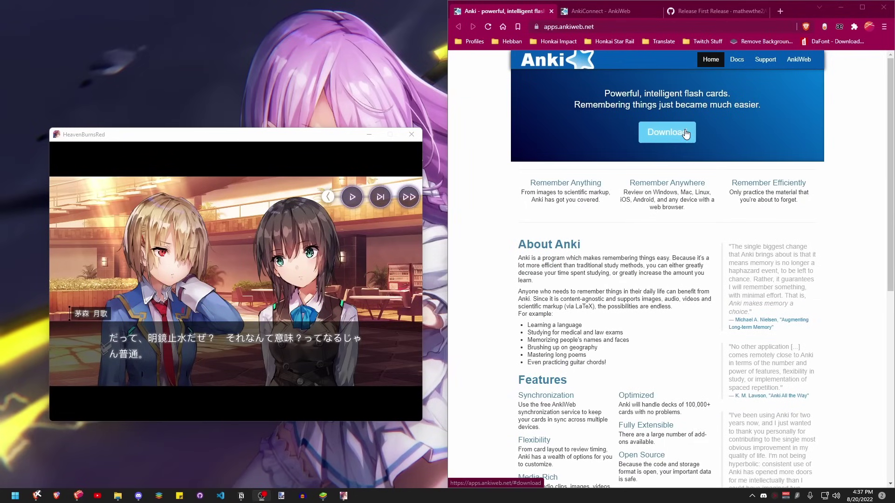
Step: Download the Anki 2.1.54 Qt6 installer for Windows 10/11 and save it to the Desktop
{"action": "scroll", "coordinate": [683, 132], "scroll_direction": "down", "scroll_amount": 7}
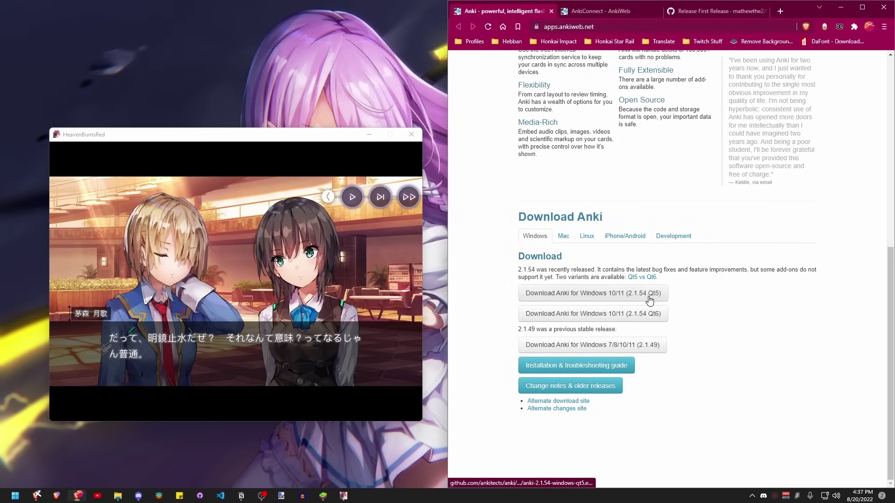
{"action": "left_click", "coordinate": [613, 318]}
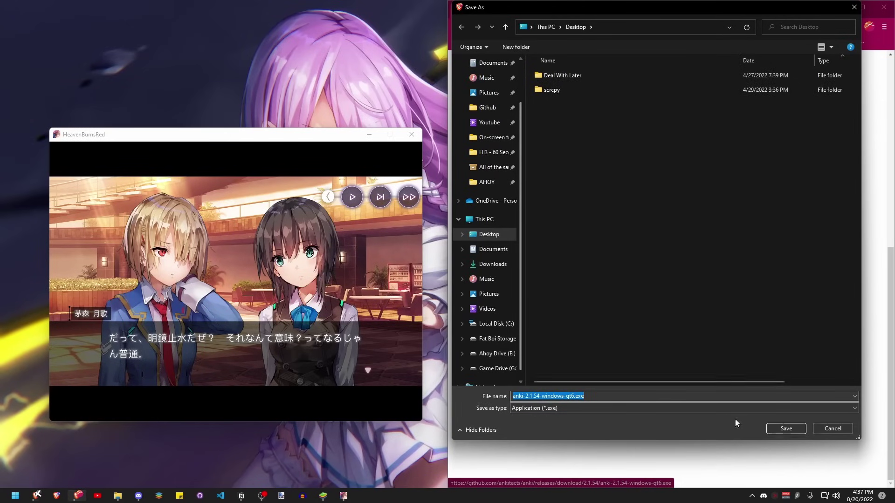
{"action": "left_click", "coordinate": [786, 428]}
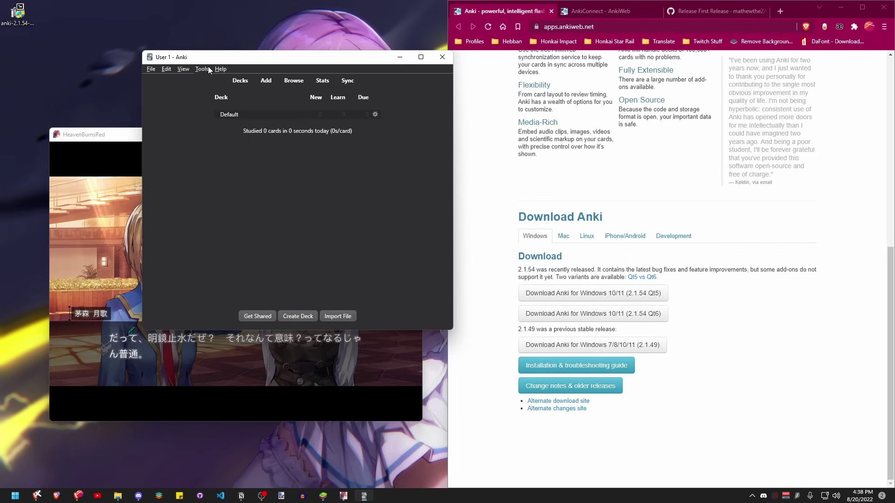
Step: In Anki, open the add-on manager and bring up the prompt for installing an add-on by code
{"action": "left_click", "coordinate": [203, 68]}
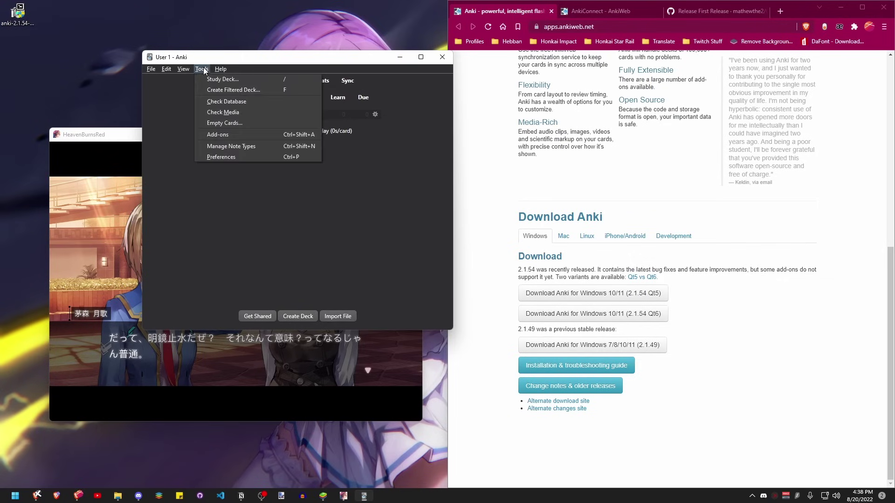
{"action": "left_click", "coordinate": [231, 135]}
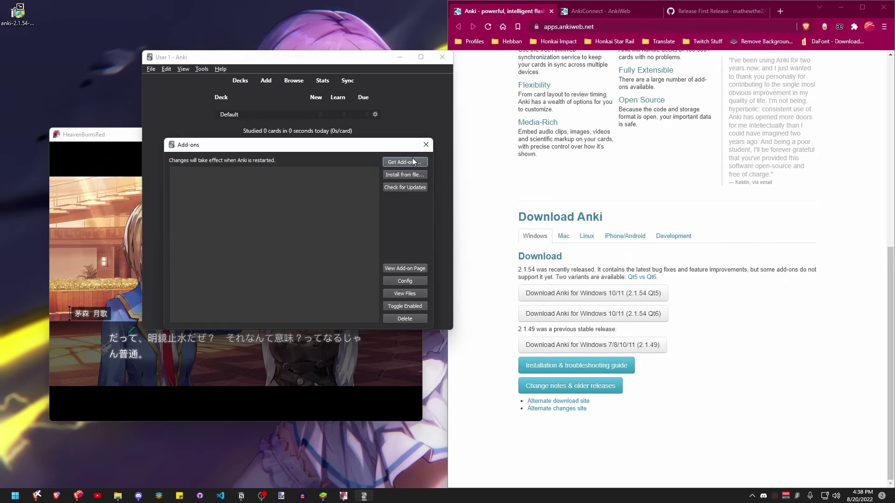
{"action": "left_click", "coordinate": [404, 162]}
{"action": "left_click_drag", "start_coordinate": [400, 186], "coordinate": [380, 188]}
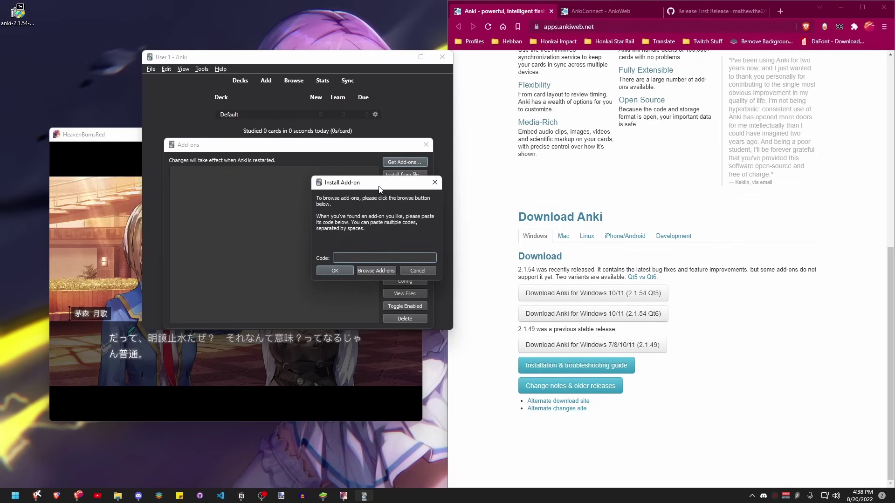
{"action": "left_click", "coordinate": [608, 11]}
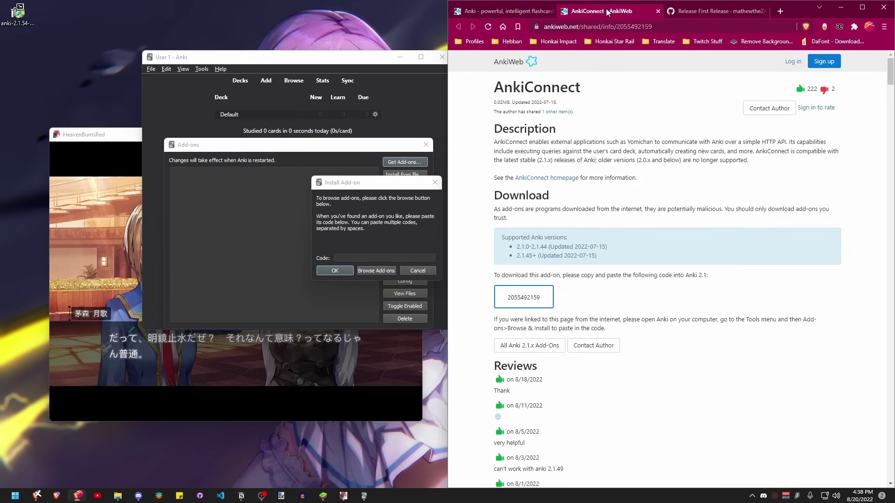
{"action": "double_click", "coordinate": [550, 303]}
{"action": "key", "text": "ctrl+c"}
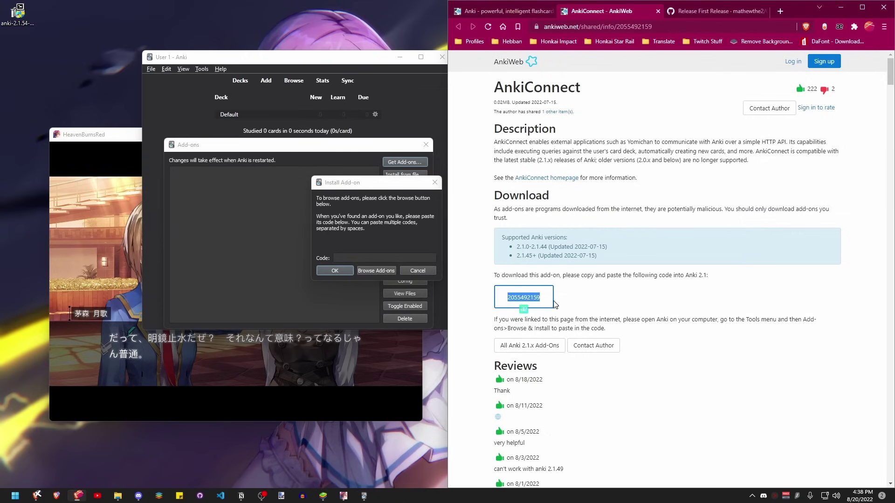
{"action": "left_click", "coordinate": [351, 262]}
{"action": "key", "text": "ctrl+v"}
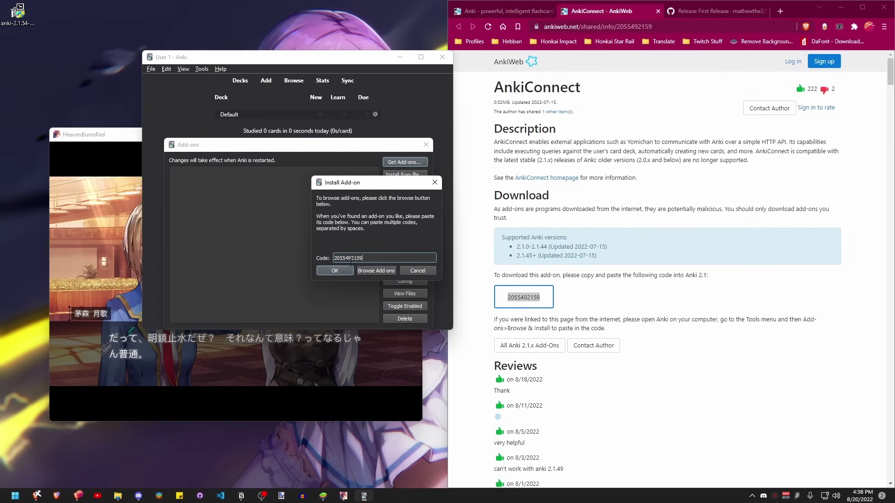
{"action": "left_click", "coordinate": [334, 271]}
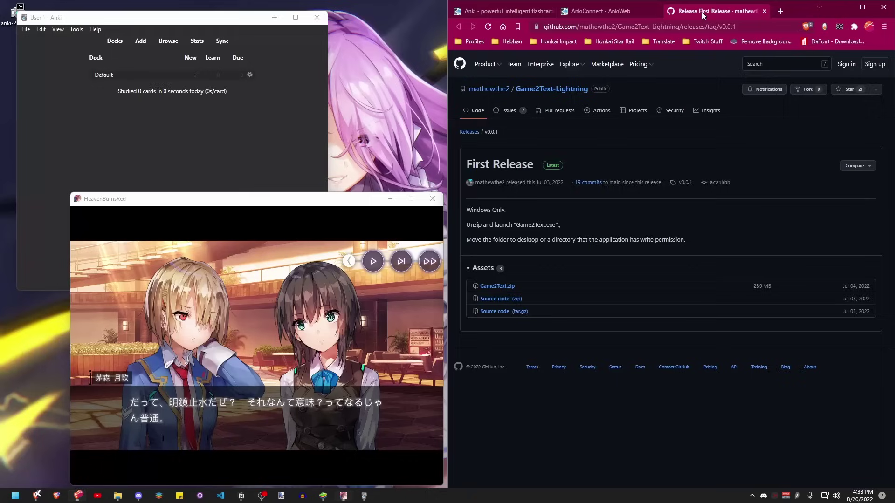
Step: Download Game2Text.zip from the Game2Text-Lightning v0.0.1 release on GitHub and save it to the Desktop
{"action": "left_click", "coordinate": [511, 288]}
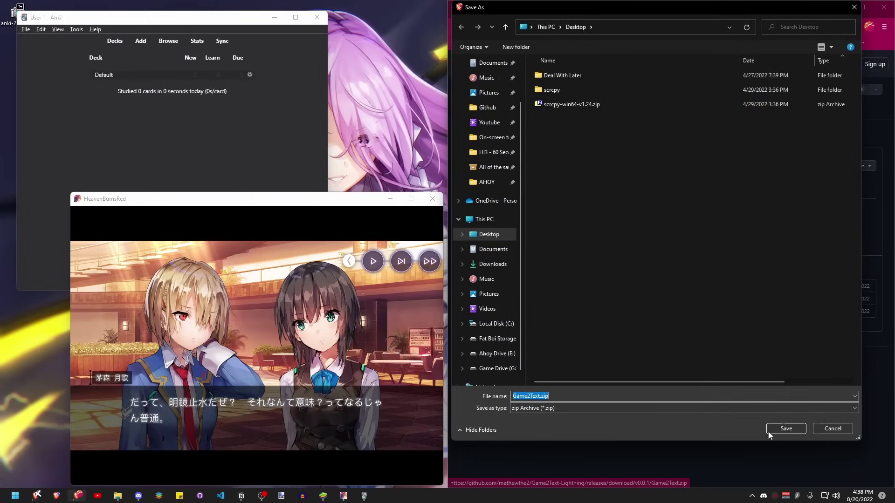
{"action": "left_click", "coordinate": [786, 428]}
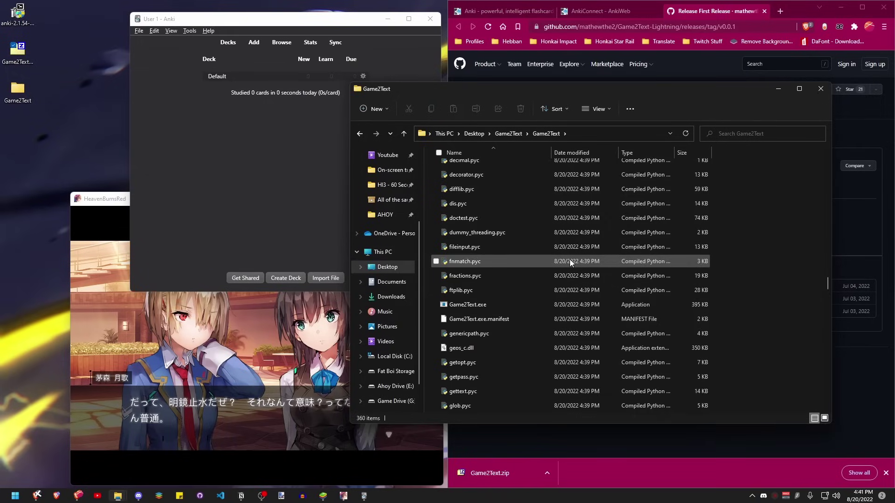
Step: Launch Game2Text.exe from the extracted Game2Text folder and minimize the browser
{"action": "scroll", "coordinate": [569, 259], "scroll_direction": "down", "scroll_amount": 2}
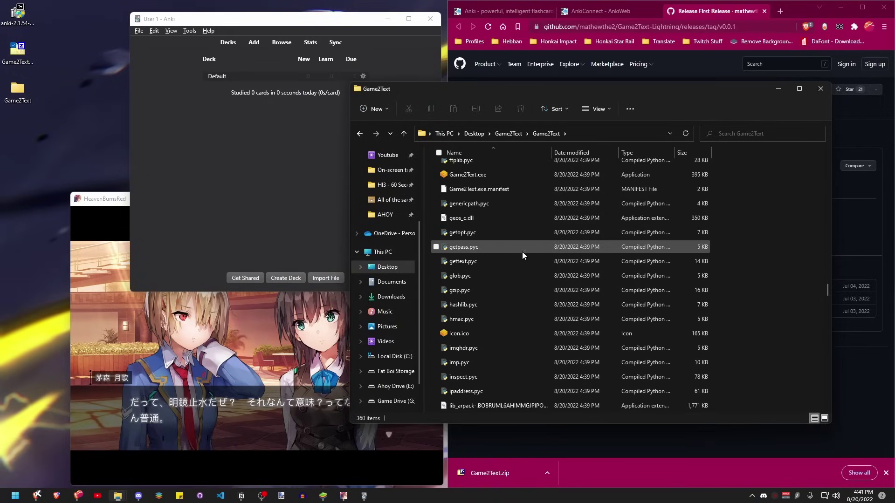
{"action": "double_click", "coordinate": [490, 208]}
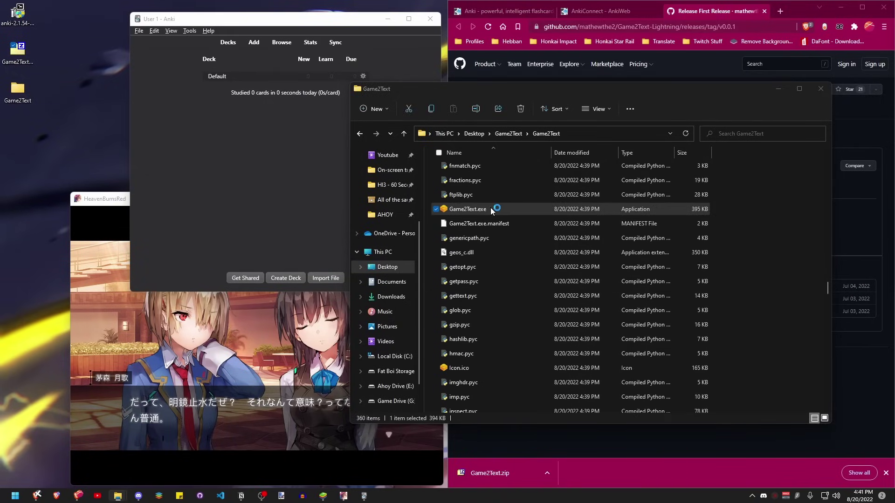
{"action": "left_click", "coordinate": [355, 182]}
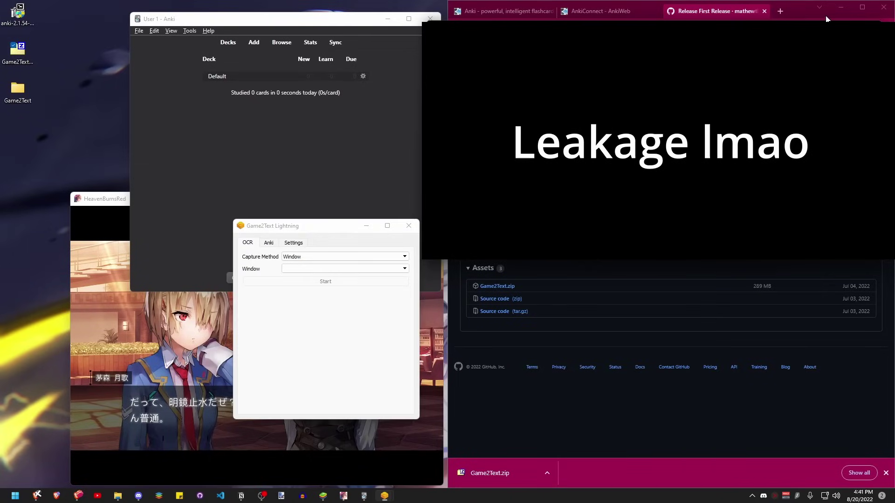
{"action": "left_click", "coordinate": [841, 7]}
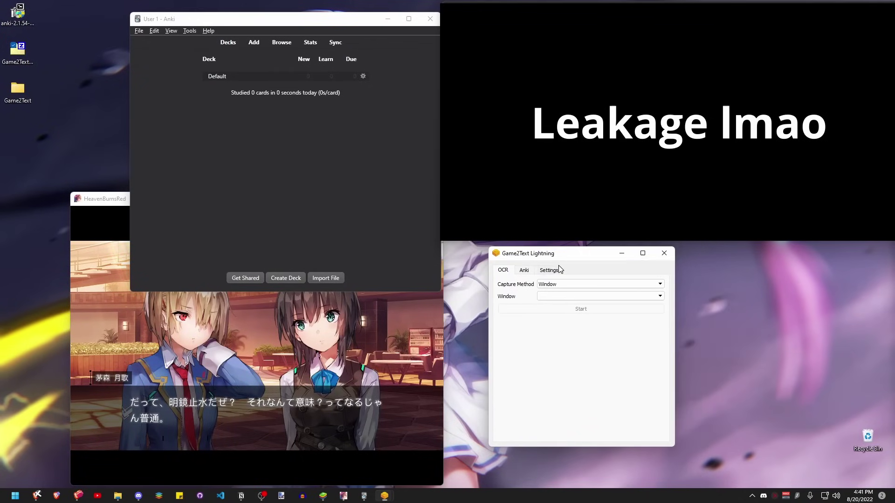
Step: Review the screenshot resize settings in Game2Text Lightning, and set the Anki deck to Default and the model to Basic
{"action": "left_click", "coordinate": [549, 273]}
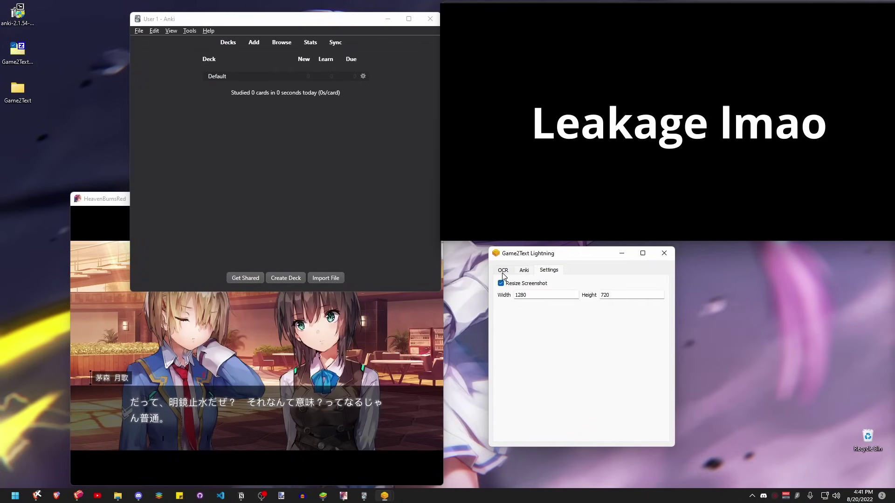
{"action": "left_click", "coordinate": [524, 271]}
{"action": "left_click", "coordinate": [522, 284]}
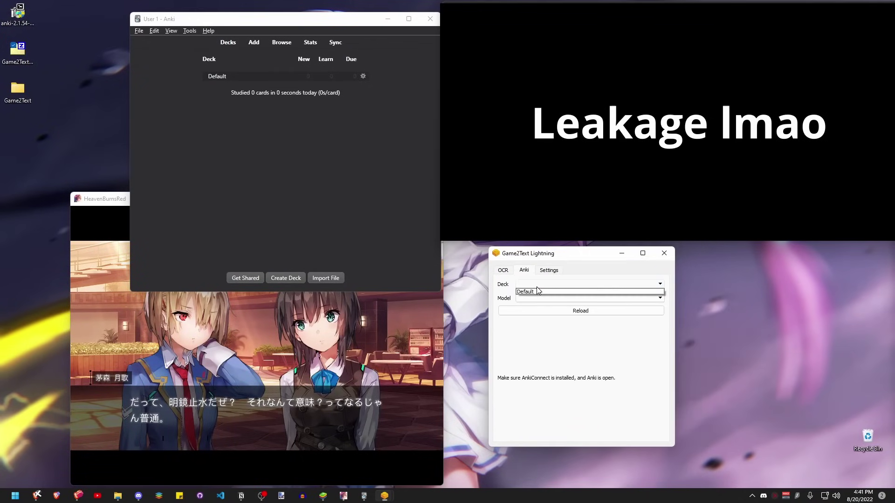
{"action": "left_click", "coordinate": [525, 284]}
{"action": "left_click", "coordinate": [535, 298]}
{"action": "left_click", "coordinate": [536, 309]}
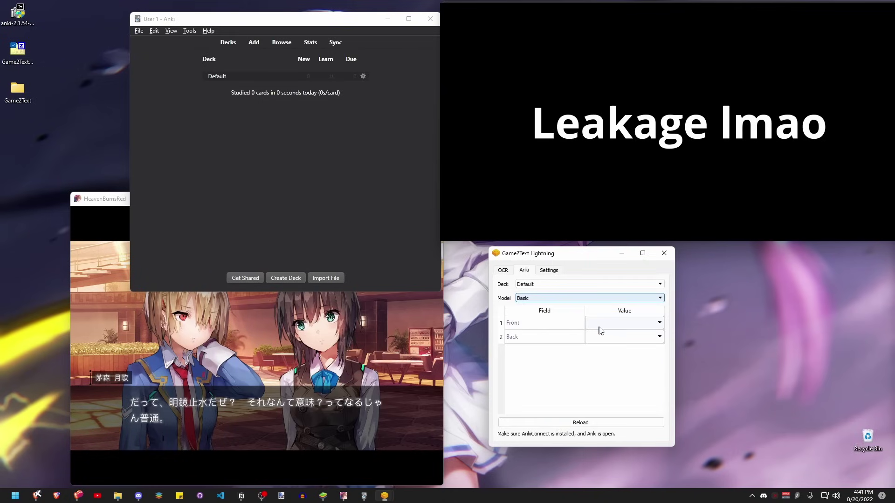
Step: Map the Front field to sentence and choose a value for the Back field of the Basic model
{"action": "left_click", "coordinate": [606, 323]}
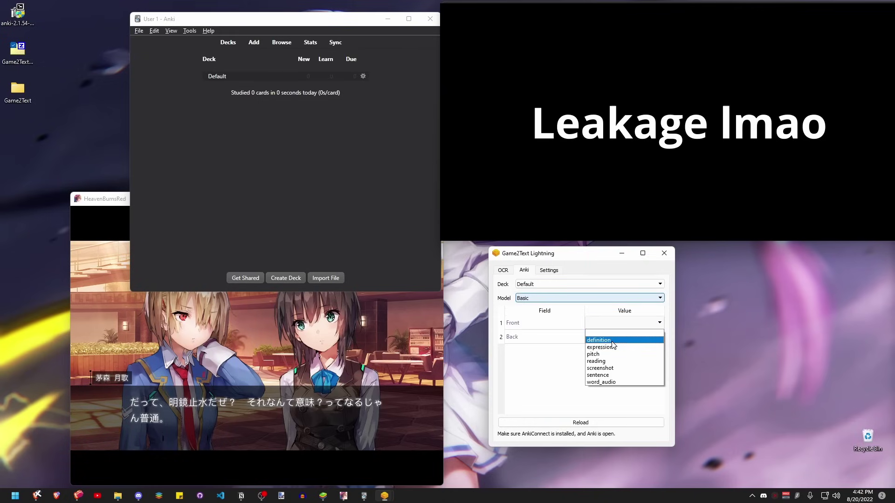
{"action": "left_click", "coordinate": [613, 375]}
{"action": "left_click", "coordinate": [612, 339]}
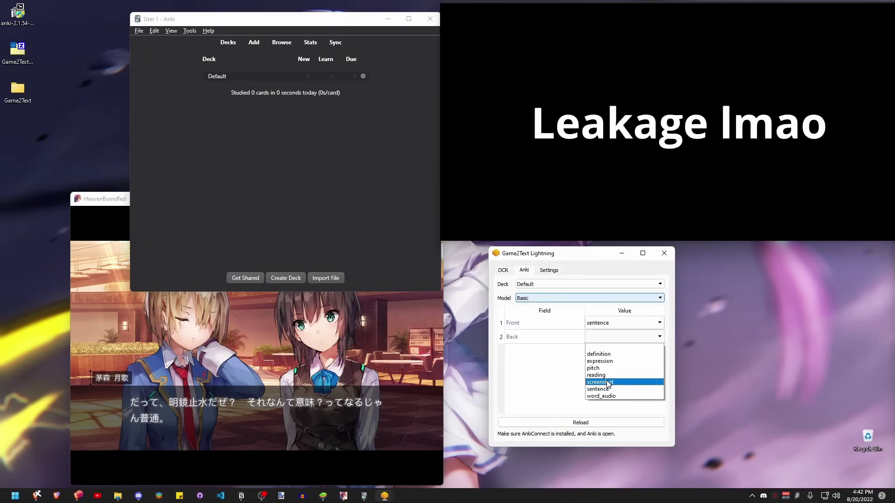
{"action": "left_click", "coordinate": [615, 358]}
Step: Select the HeavenBurnsRed window as the OCR capture window and start the capture
{"action": "left_click", "coordinate": [503, 270]}
{"action": "left_click", "coordinate": [570, 297]}
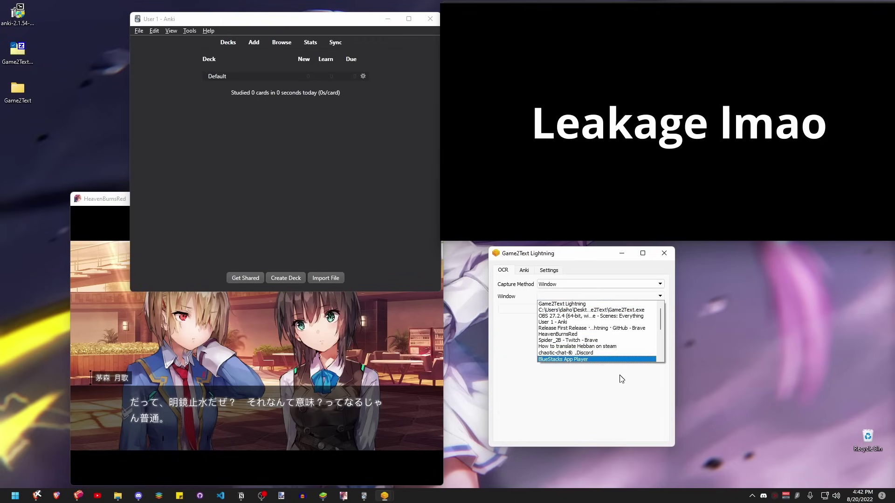
{"action": "left_click", "coordinate": [566, 334]}
{"action": "left_click", "coordinate": [550, 310]}
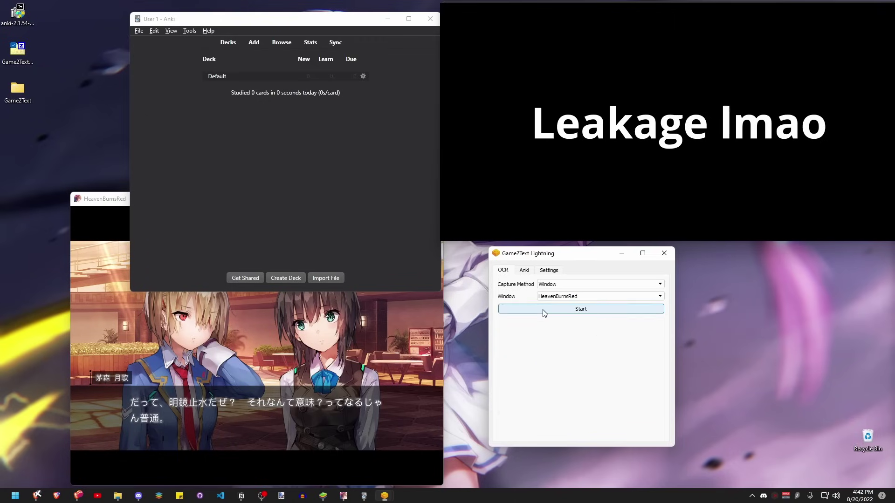
Step: Look up dialogue words in the game with the dictionary overlay and move the game window higher on the desktop
{"action": "left_click", "coordinate": [329, 406]}
{"action": "mouse_move", "coordinate": [330, 406]}
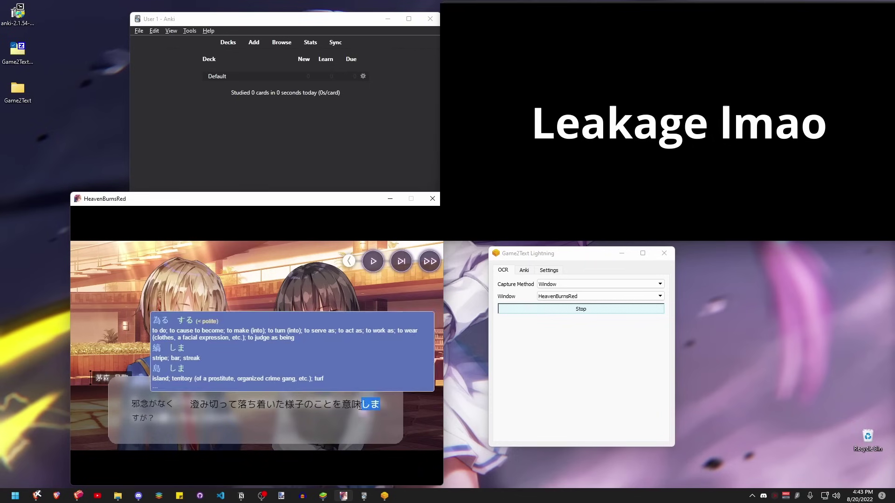
{"action": "left_click_drag", "start_coordinate": [276, 203], "coordinate": [271, 106]}
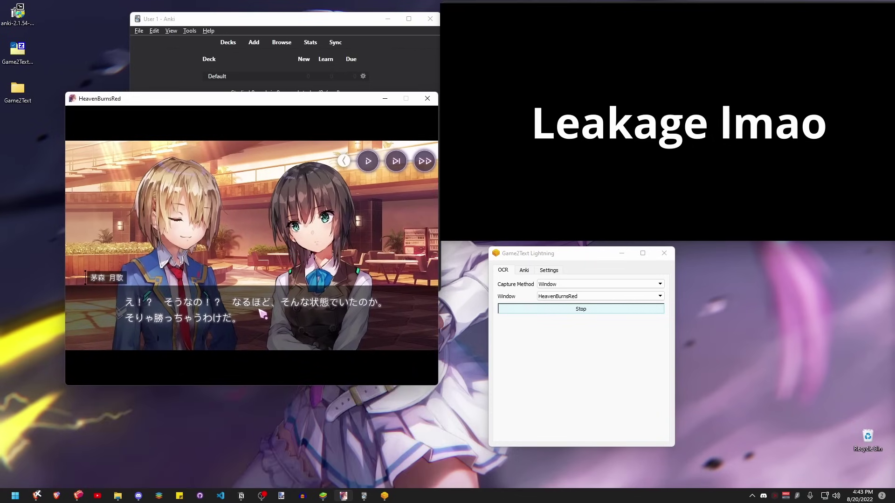
{"action": "mouse_move", "coordinate": [320, 305]}
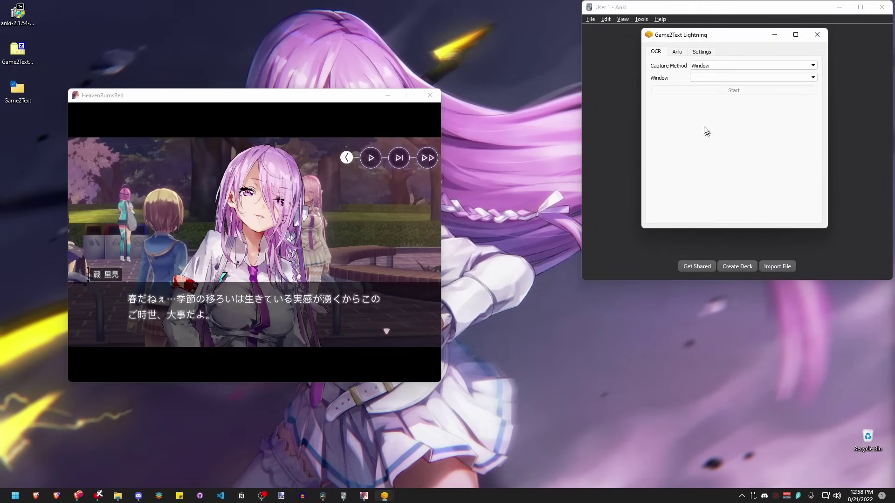
Step: Set the capture method to Desktop Area and select a region about 799 by 635 over the HeavenBurnsRed window
{"action": "left_click", "coordinate": [728, 66]}
{"action": "left_click", "coordinate": [705, 80]}
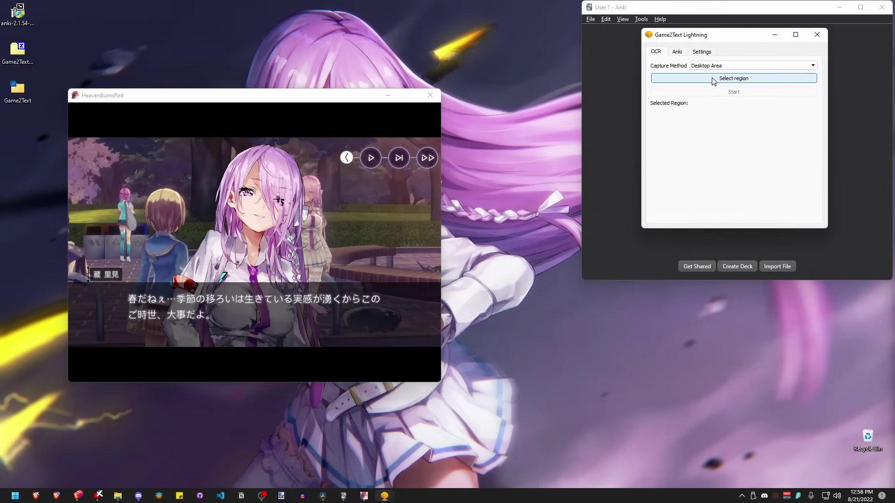
{"action": "left_click", "coordinate": [714, 79]}
{"action": "left_click_drag", "start_coordinate": [68, 87], "coordinate": [440, 384]}
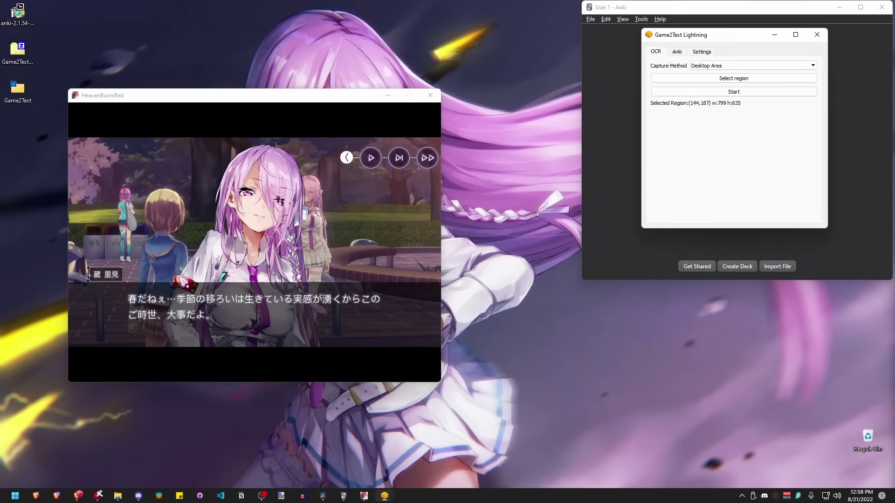
Step: Start the desktop area capture and look up words in the game's dialogue about 季節の移ろい
{"action": "left_click", "coordinate": [747, 95]}
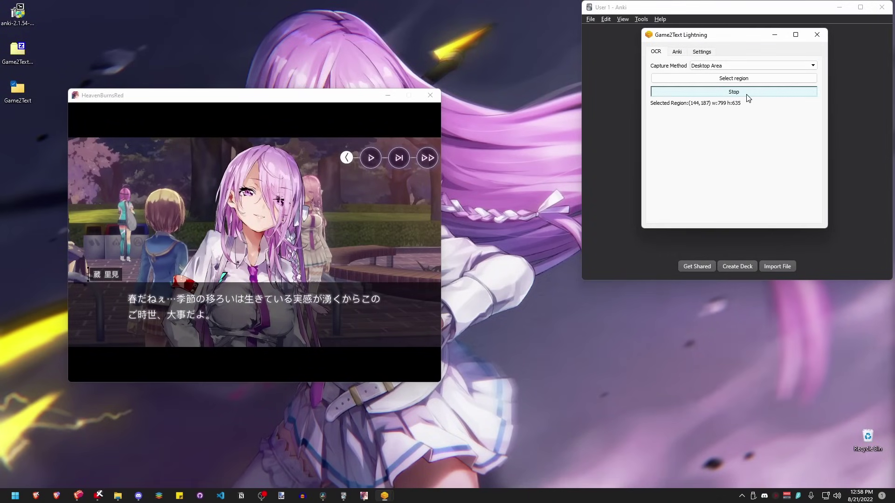
{"action": "left_click", "coordinate": [239, 298]}
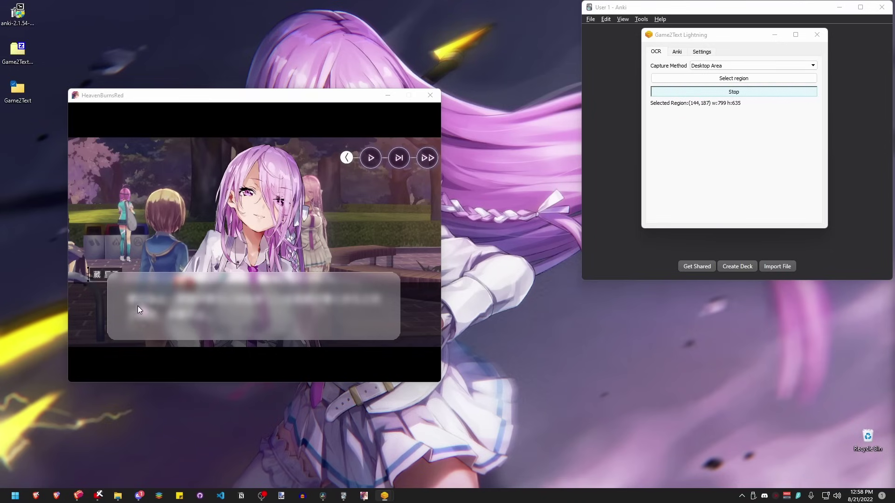
{"action": "mouse_move", "coordinate": [200, 301]}
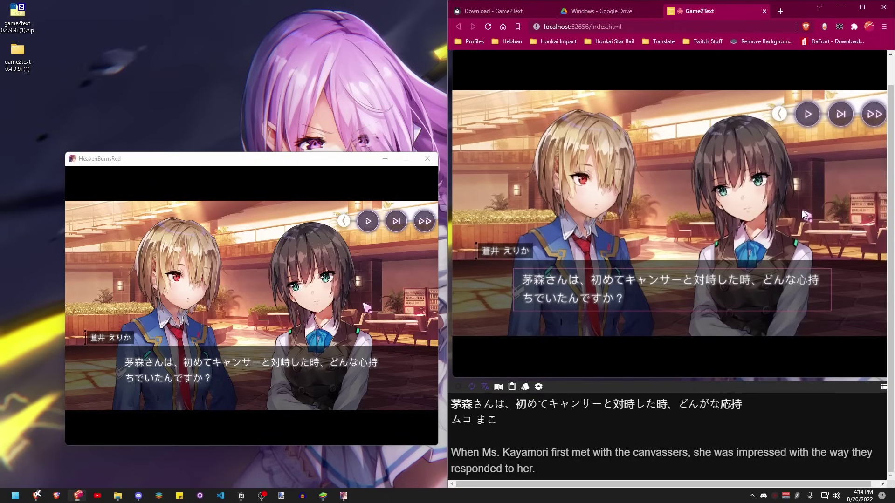
{"action": "left_click", "coordinate": [366, 308]}
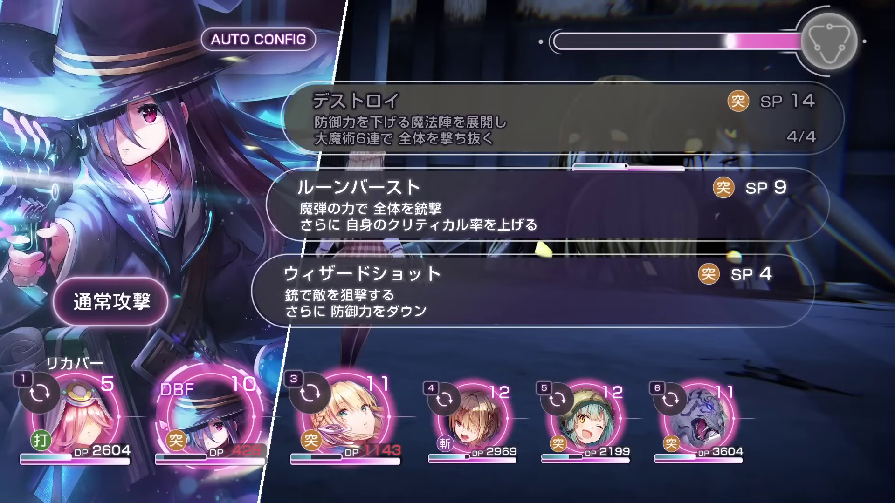
Step: Choose the skill ルーンバースト for the second party member and start the battle turn
{"action": "left_click", "coordinate": [436, 251]}
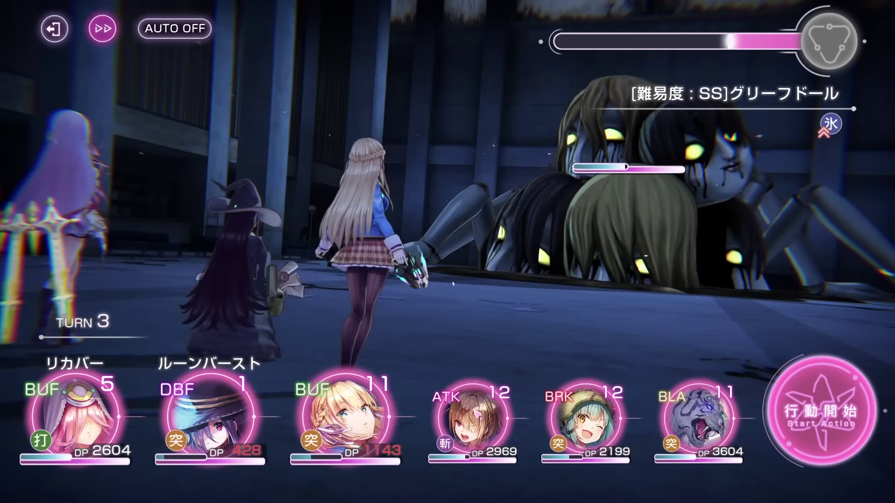
{"action": "left_click", "coordinate": [780, 409]}
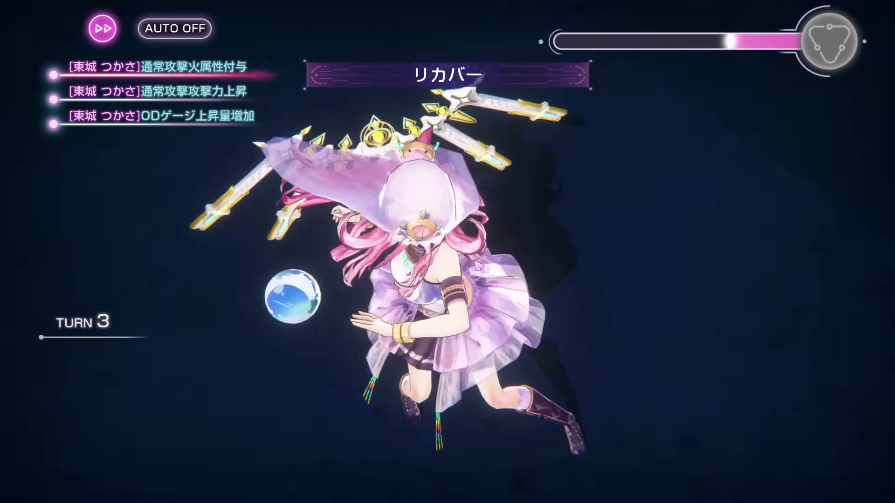